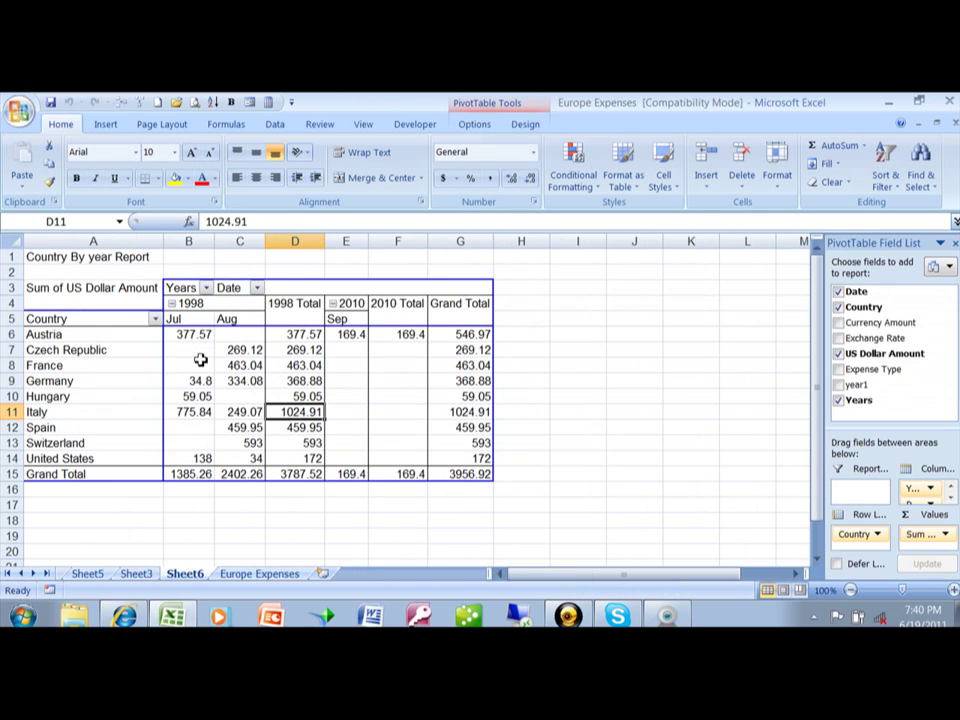
# Step: Bring up Save As for the Europe Expenses workbook and expand its Tools list
pyautogui.moveTo(200, 360)
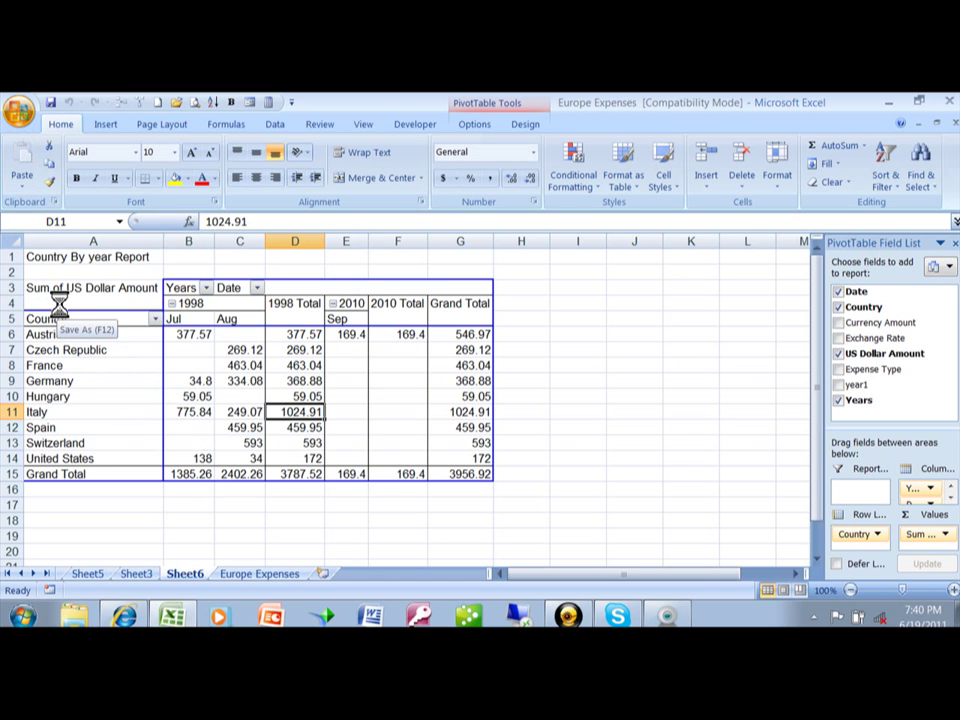
pyautogui.press('F12')
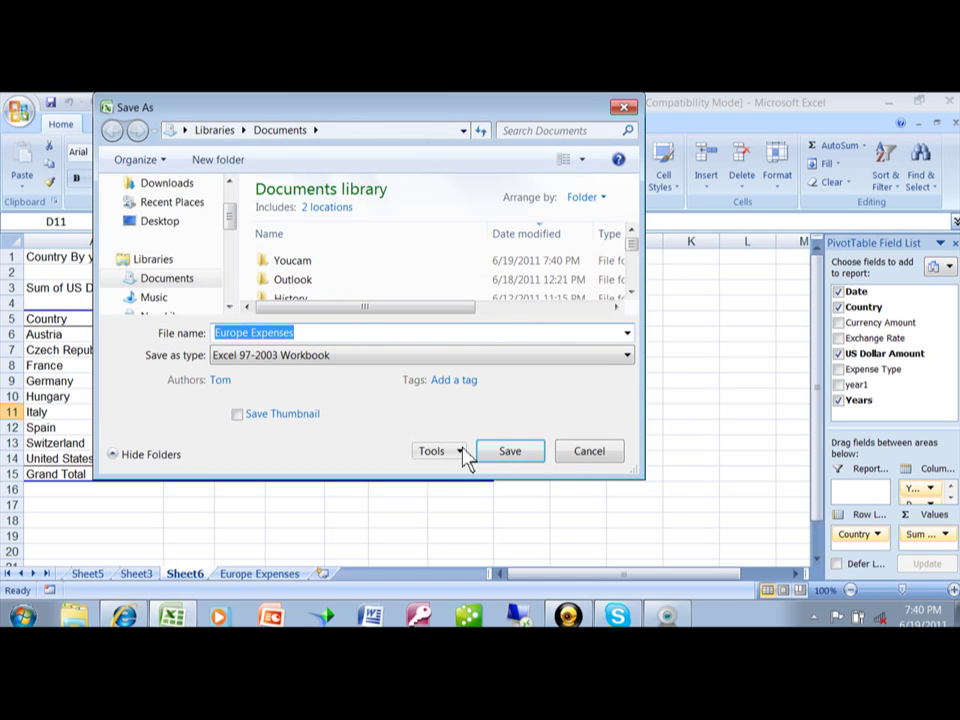
pyautogui.click(463, 453)
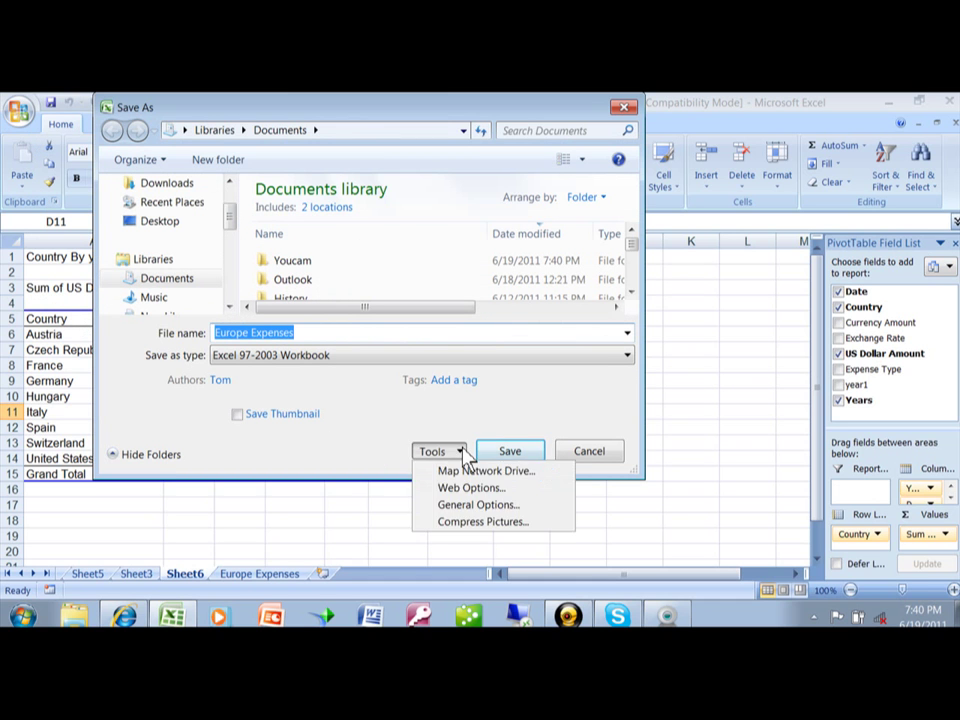
# Step: In General Options, enter a password to open and a password to modify
pyautogui.click(488, 505)
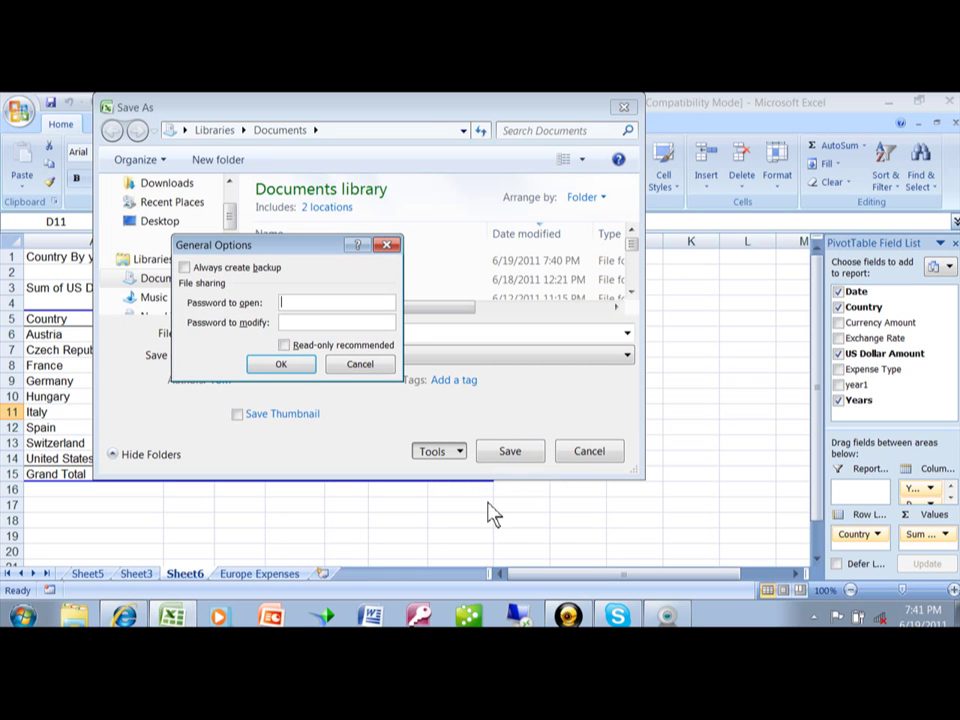
pyautogui.write('123')
pyautogui.press('Tab')
pyautogui.write('1234567')
pyautogui.click(276, 364)
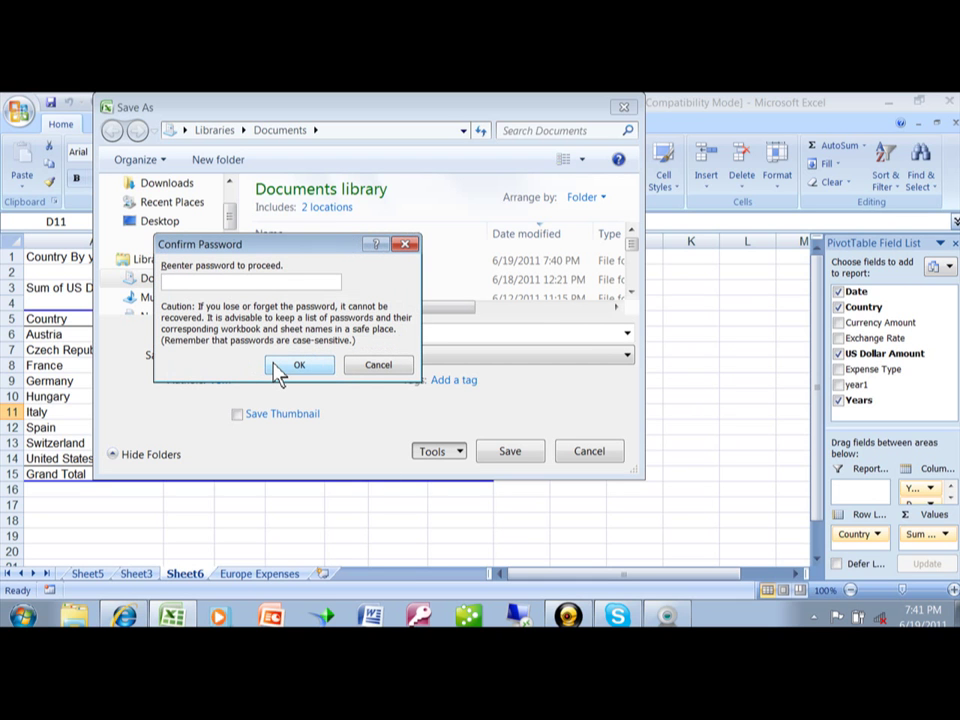
# Step: Re-enter the open password and the modify password in the confirmation prompts
pyautogui.write('•••')
pyautogui.click(273, 361)
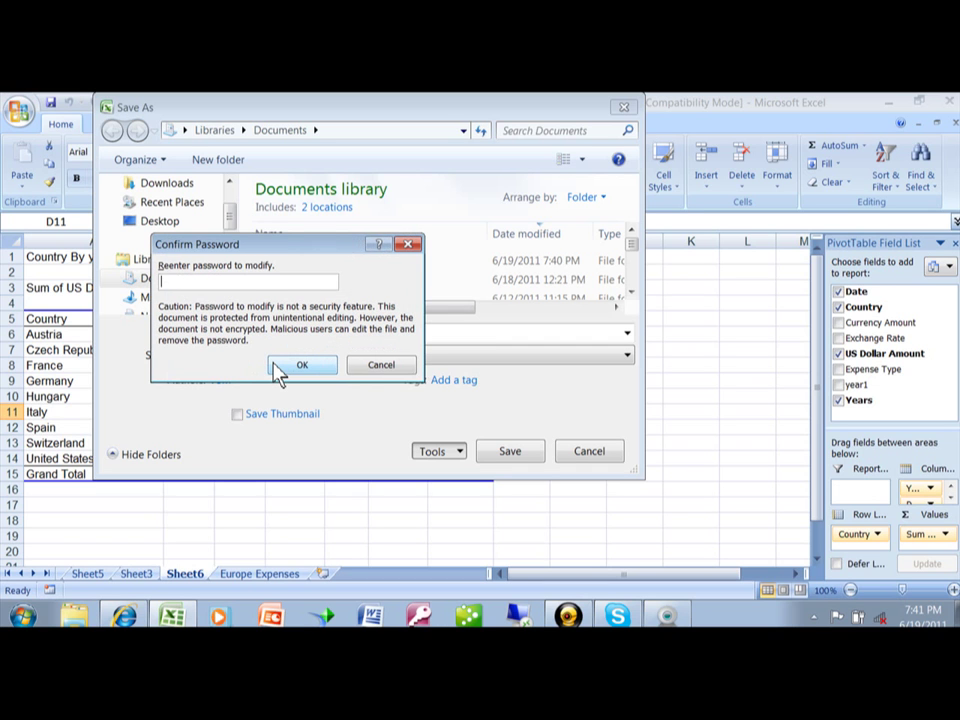
pyautogui.write('•••••••')
# Step: Confirm the modify password and save over the existing Europe Expenses.xls
pyautogui.click(274, 364)
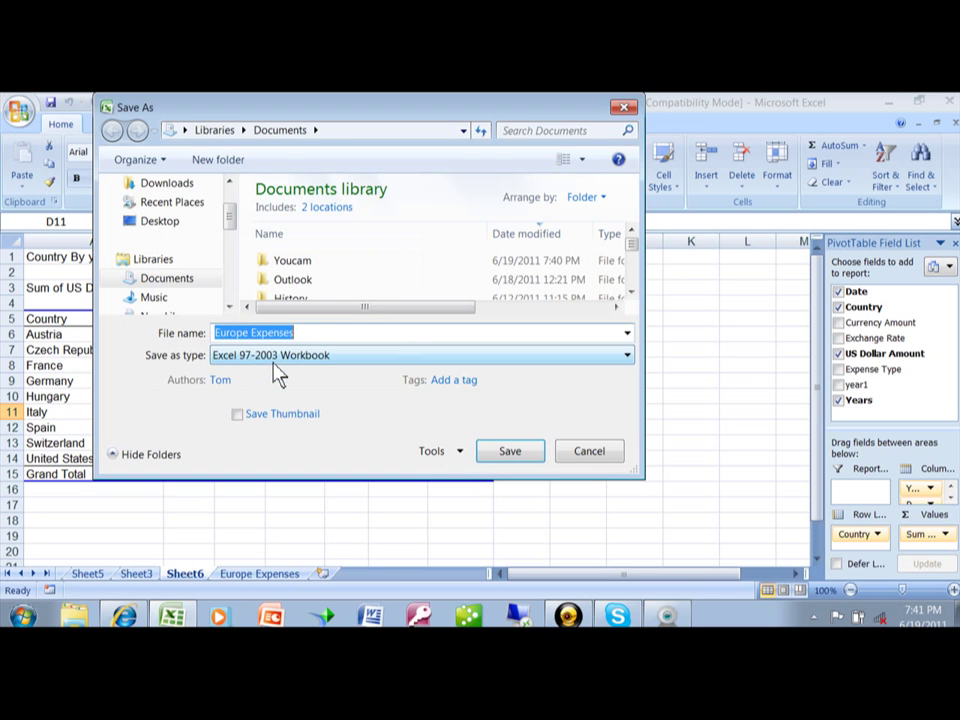
pyautogui.click(509, 463)
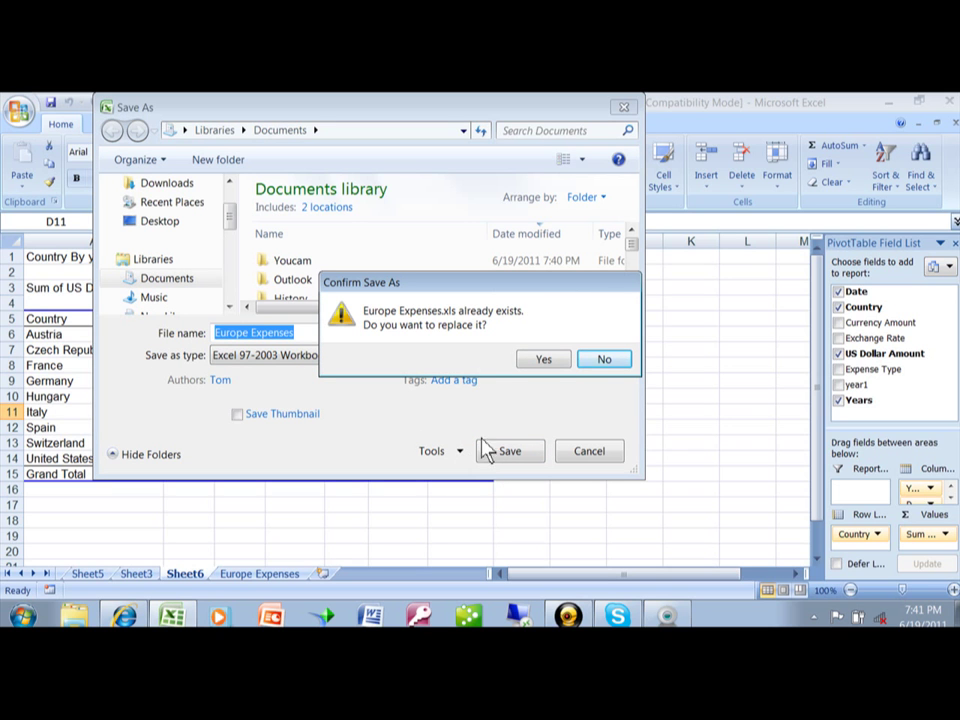
pyautogui.click(548, 368)
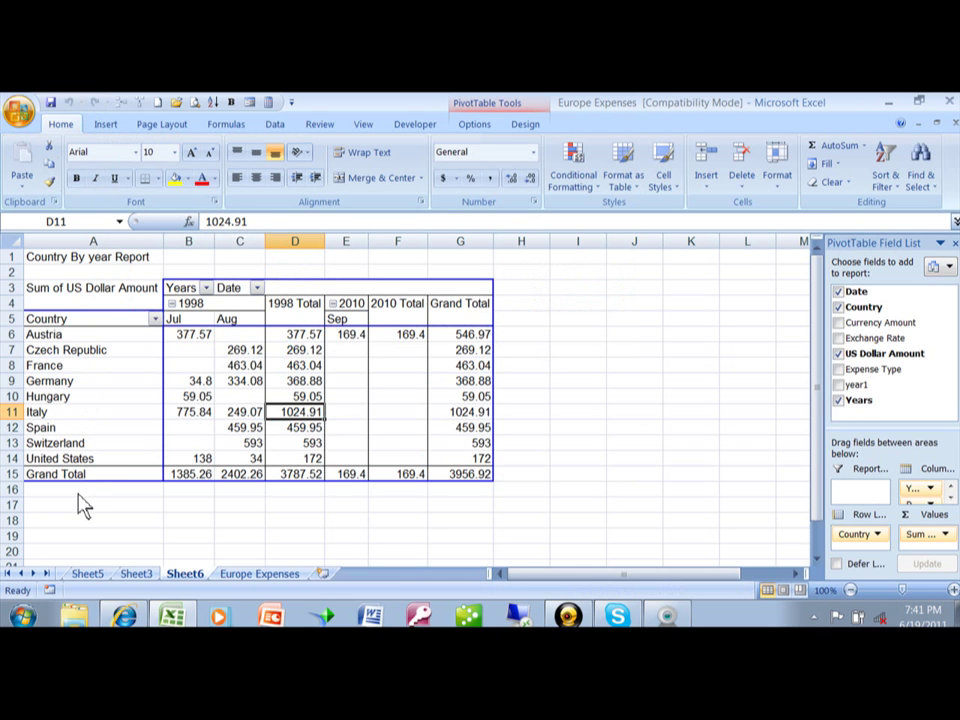
# Step: Close Europe Expenses.xls, reopen it with a wrong password, and dismiss the incorrect-password warning
pyautogui.hotkey('ctrl', 'w')
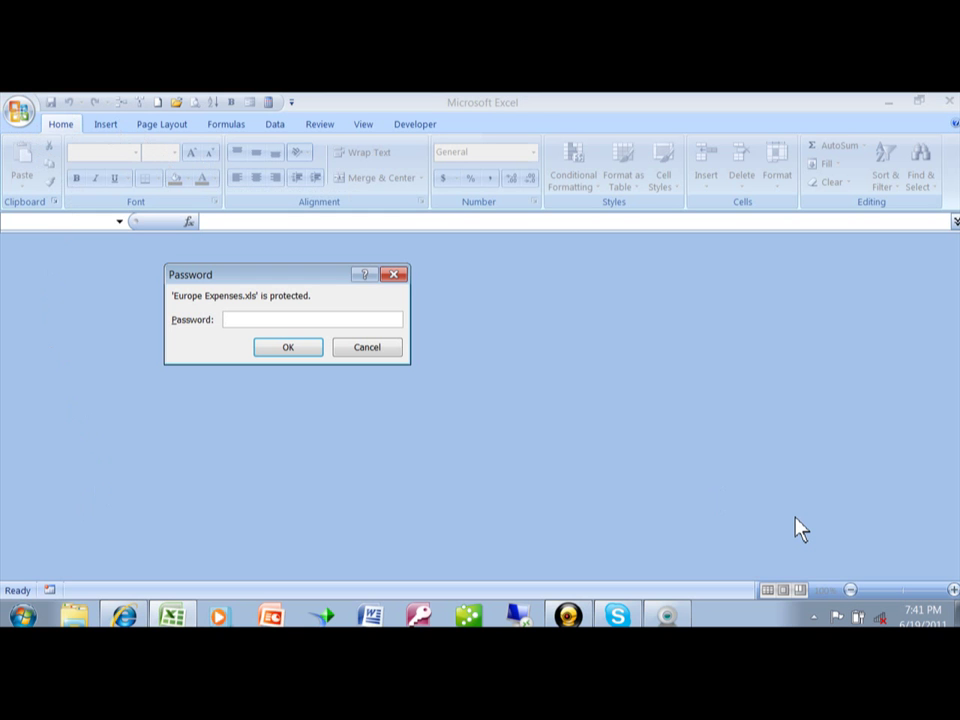
pyautogui.write('•••••')
pyautogui.click(291, 345)
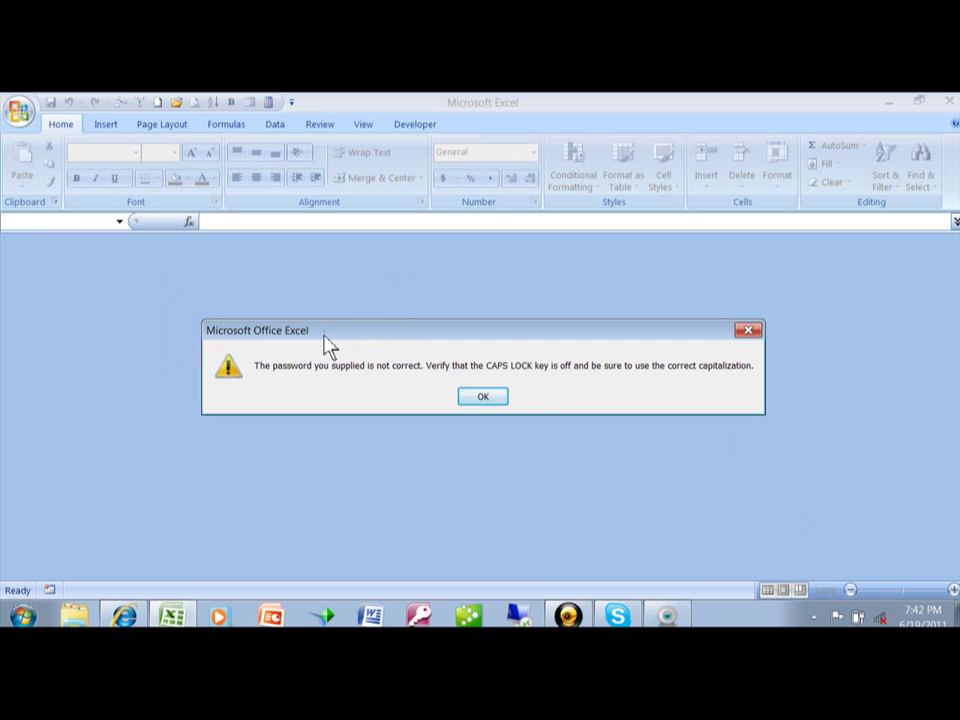
pyautogui.click(483, 398)
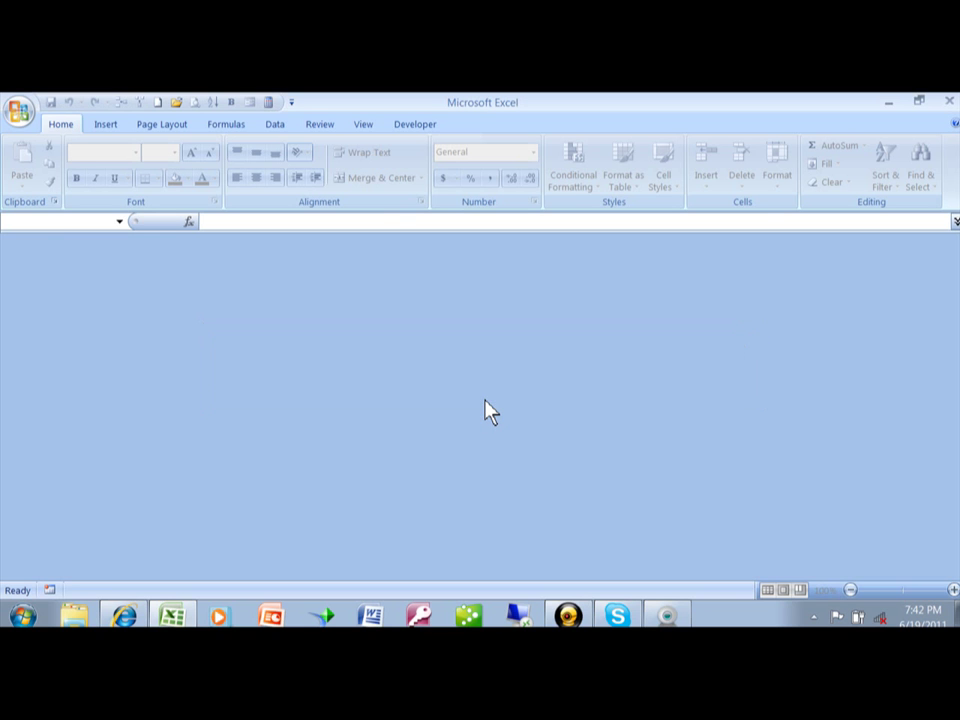
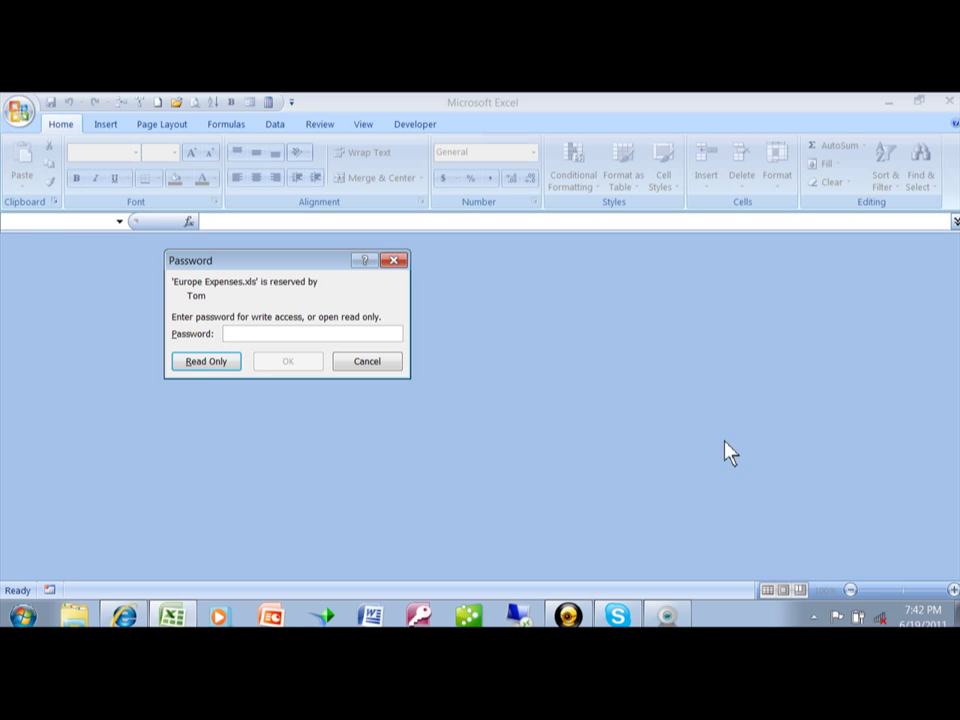
# Step: Open Europe Expenses read-only and filter the pivot table's Years field to 1999 only
pyautogui.click(204, 363)
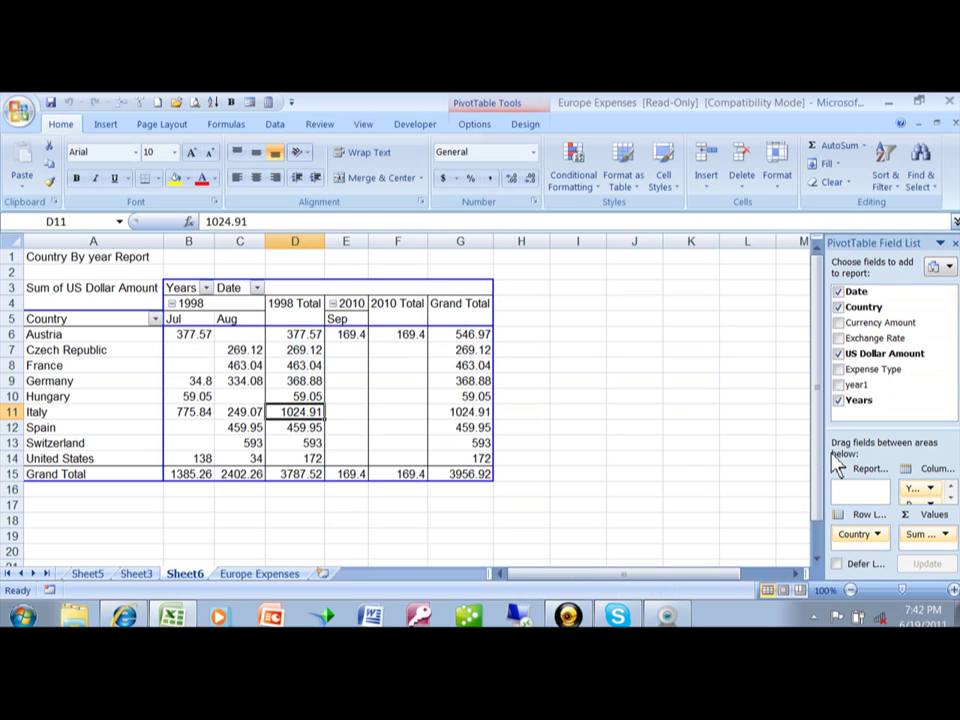
pyautogui.click(206, 288)
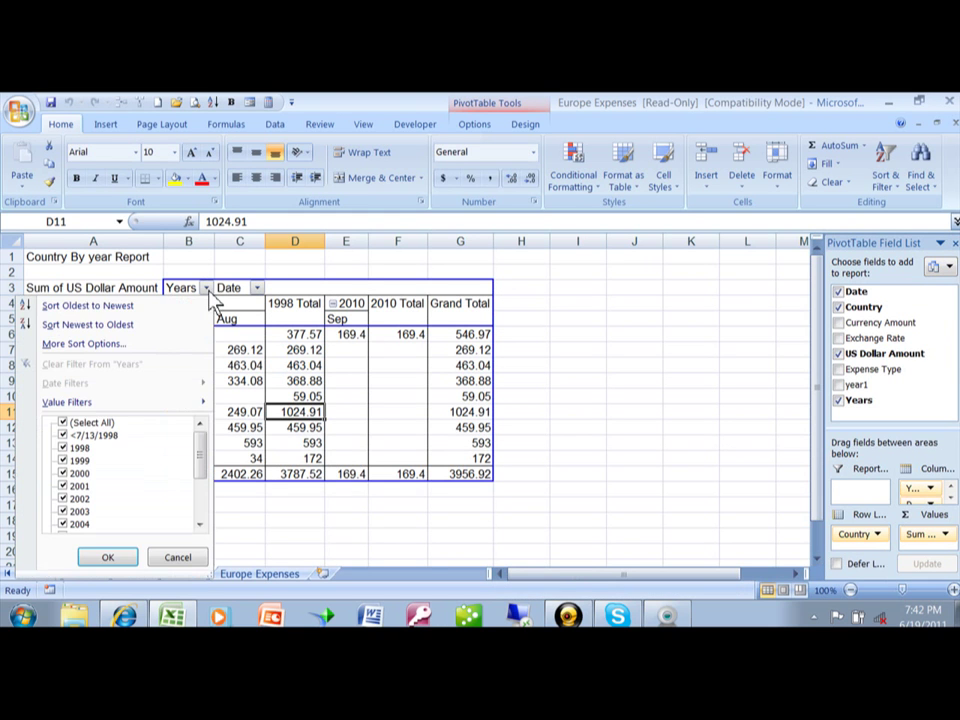
pyautogui.click(65, 423)
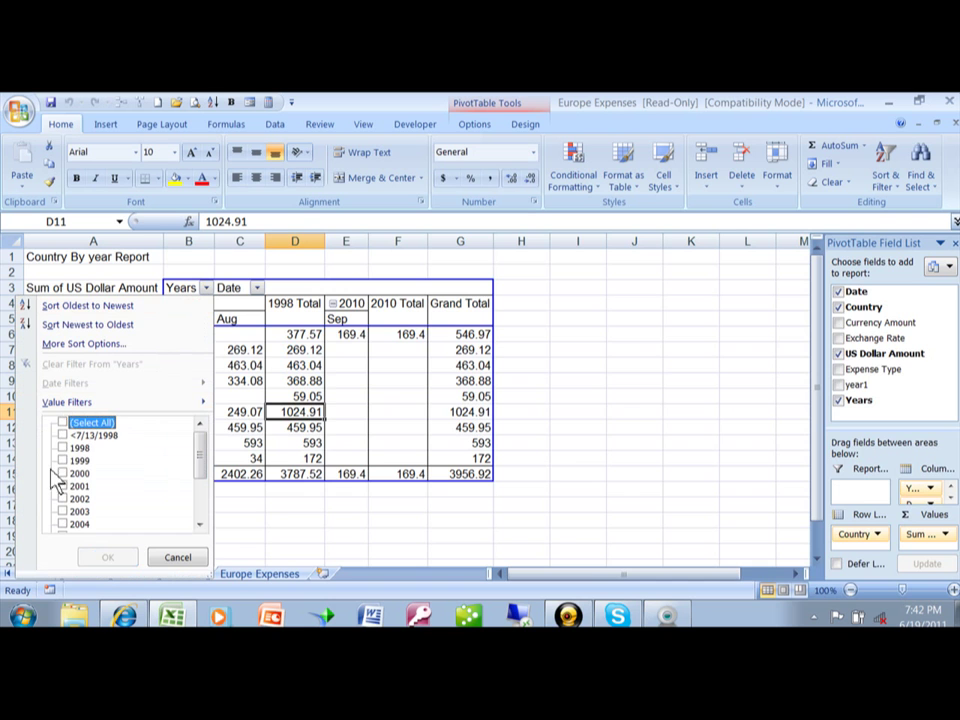
pyautogui.click(62, 461)
pyautogui.click(107, 557)
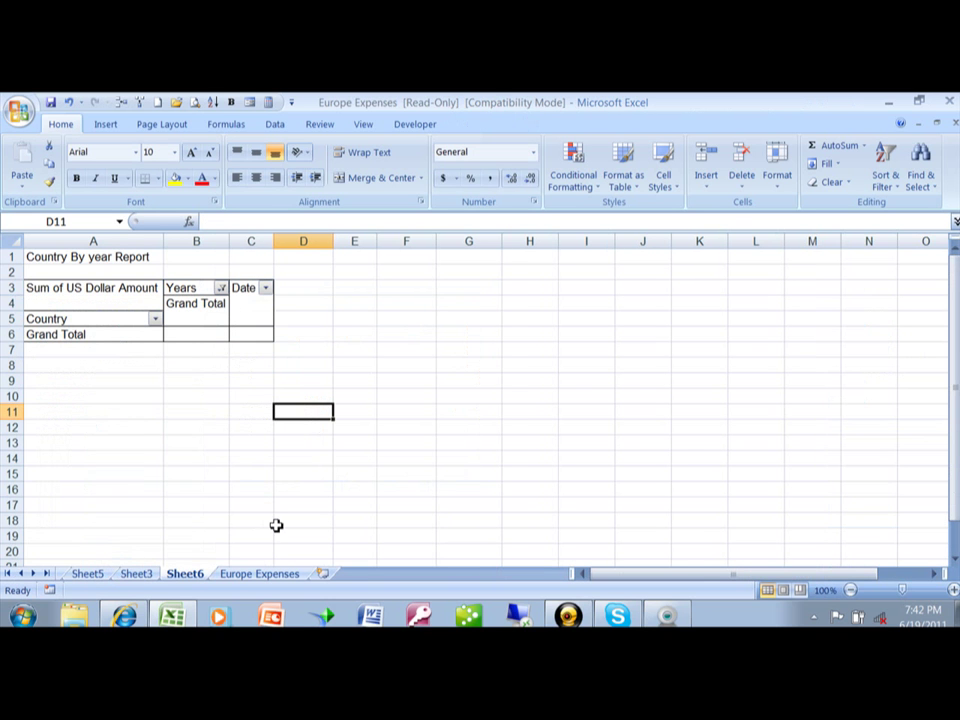
pyautogui.click(50, 103)
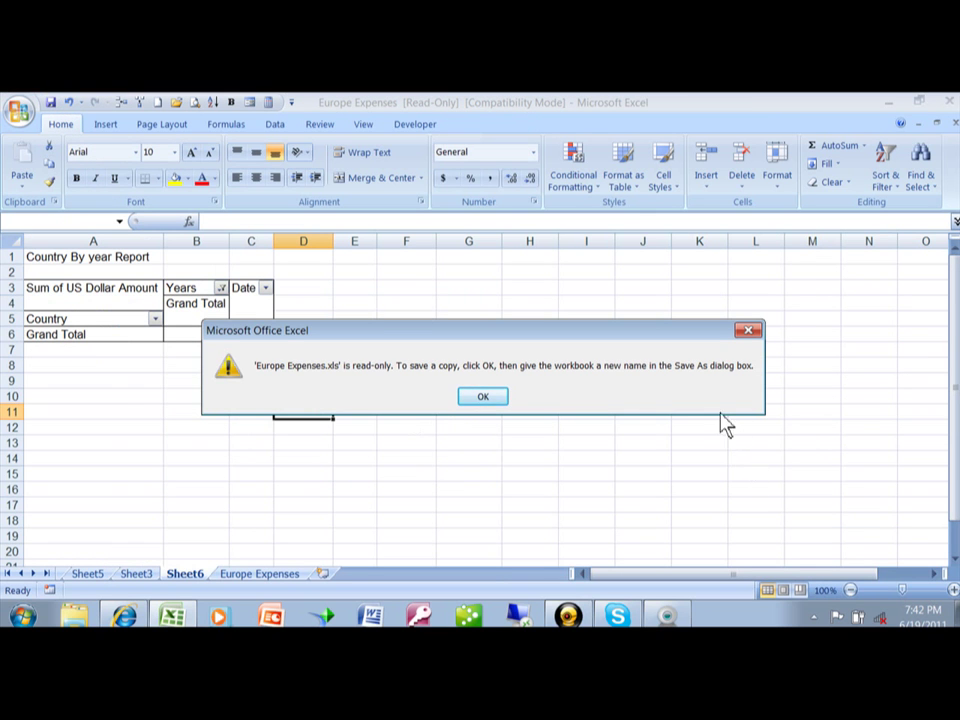
pyautogui.click(483, 397)
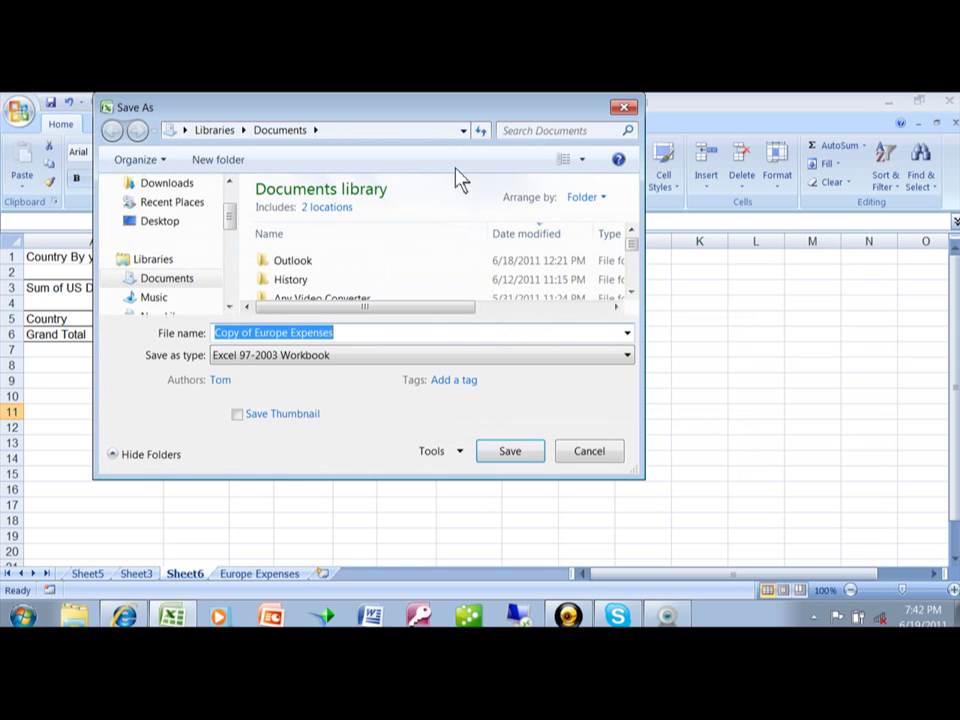
pyautogui.click(590, 452)
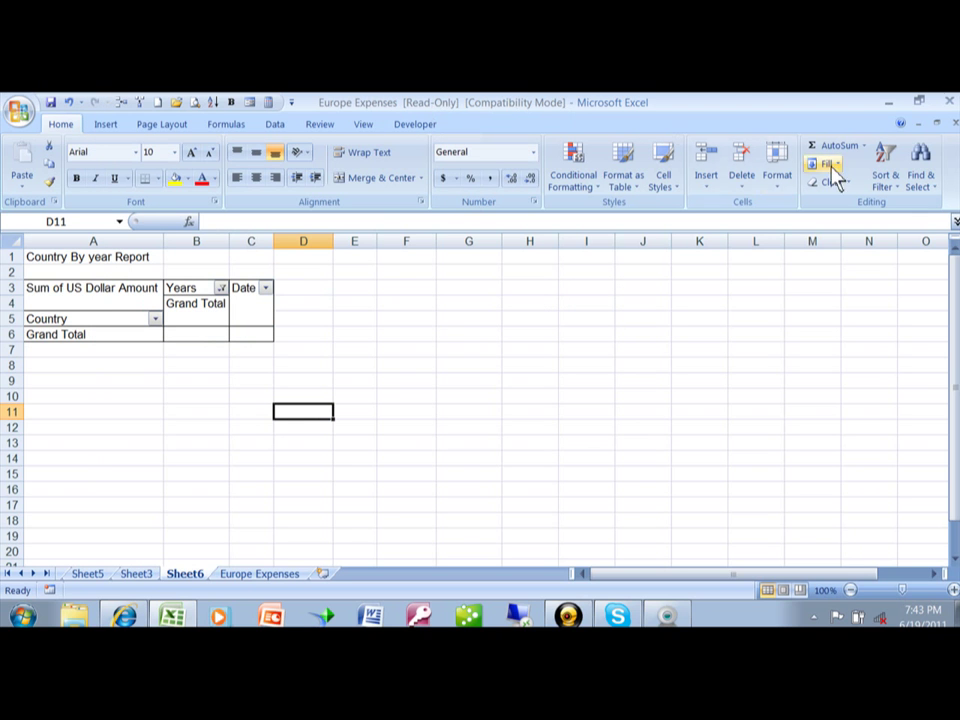
# Step: Close Europe Expenses without saving, then reopen it with the open and modify passwords
pyautogui.click(953, 123)
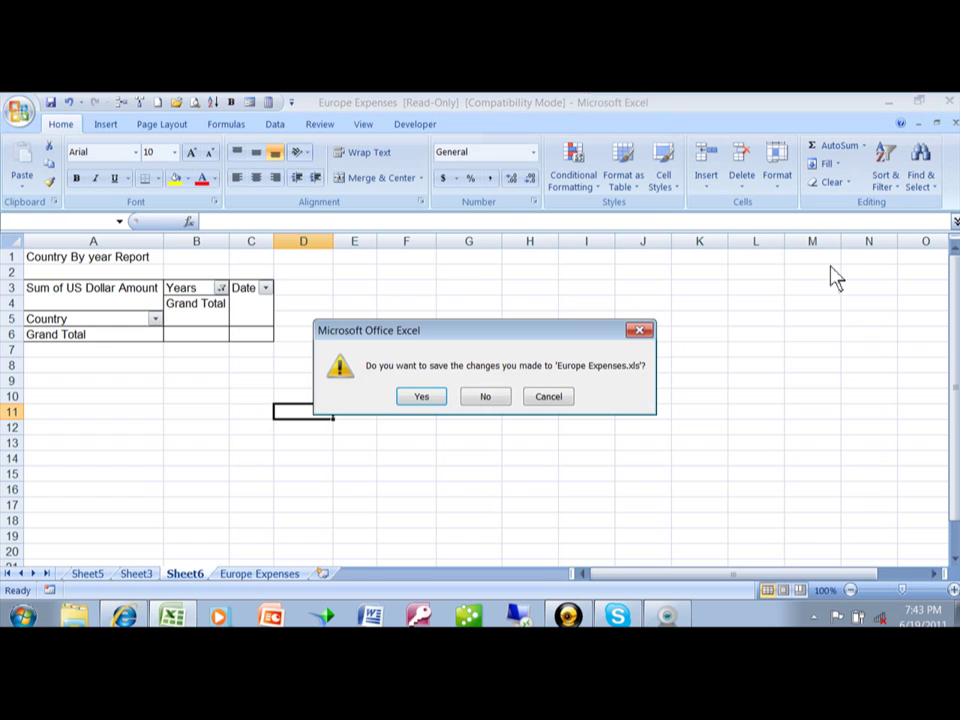
pyautogui.click(494, 402)
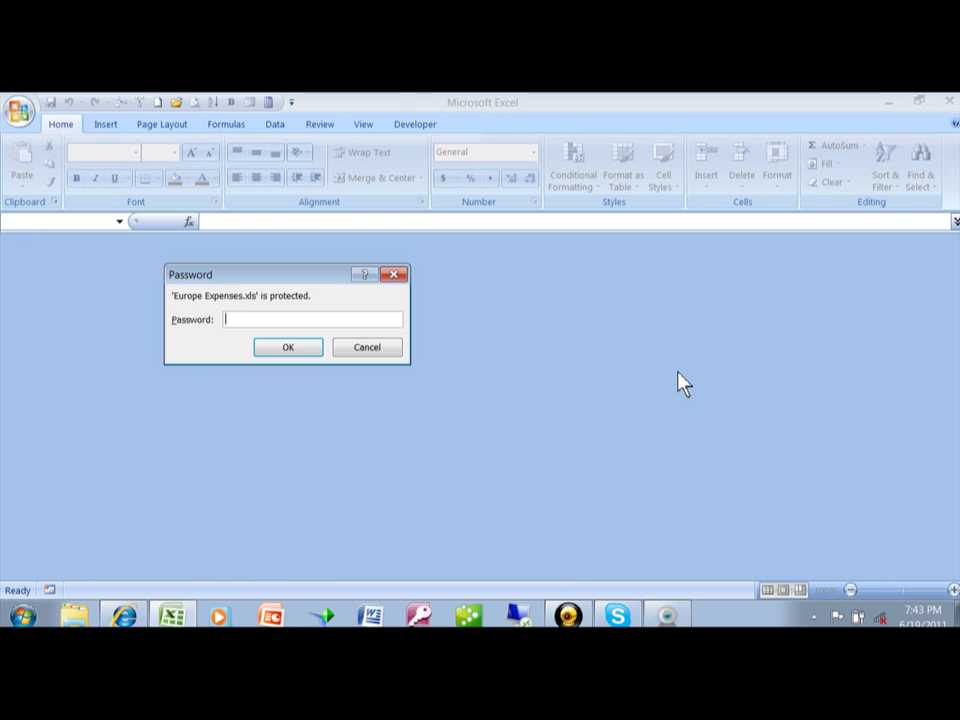
pyautogui.write('pas')
pyautogui.press('Return')
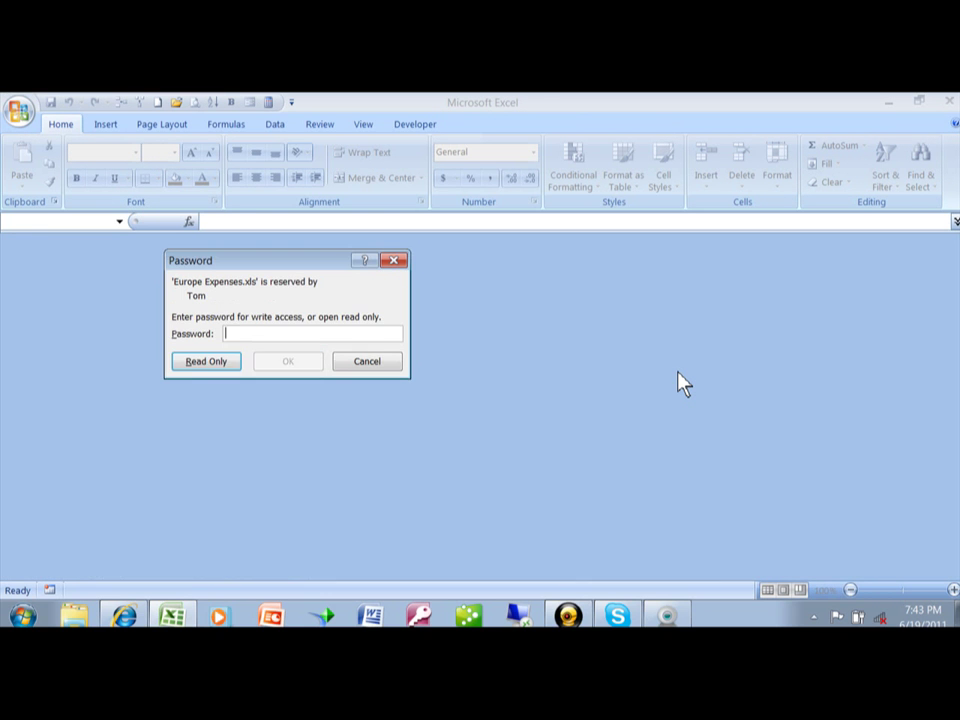
pyautogui.write('12345')
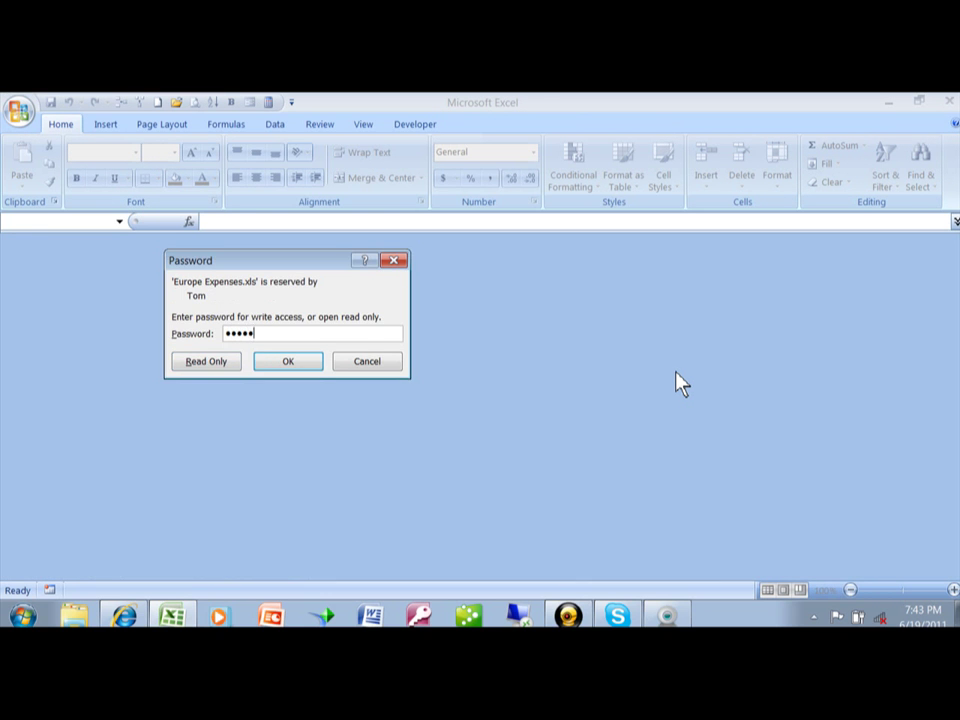
pyautogui.write('67')
pyautogui.press('Return')
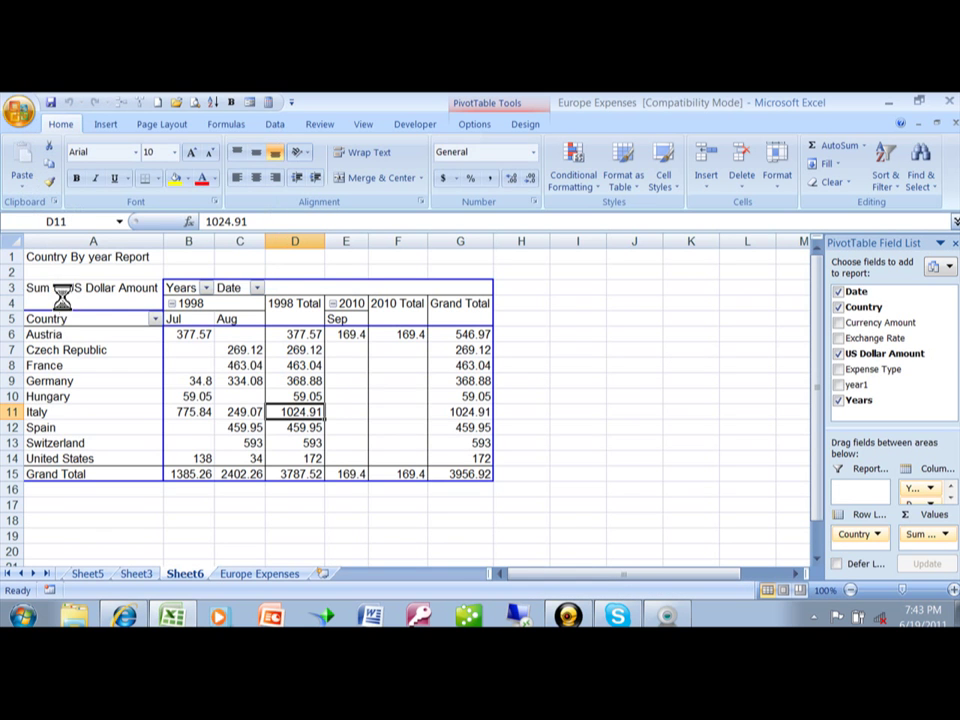
# Step: In Save As General Options, blank out both the password to open and the password to modify
pyautogui.press('F12')
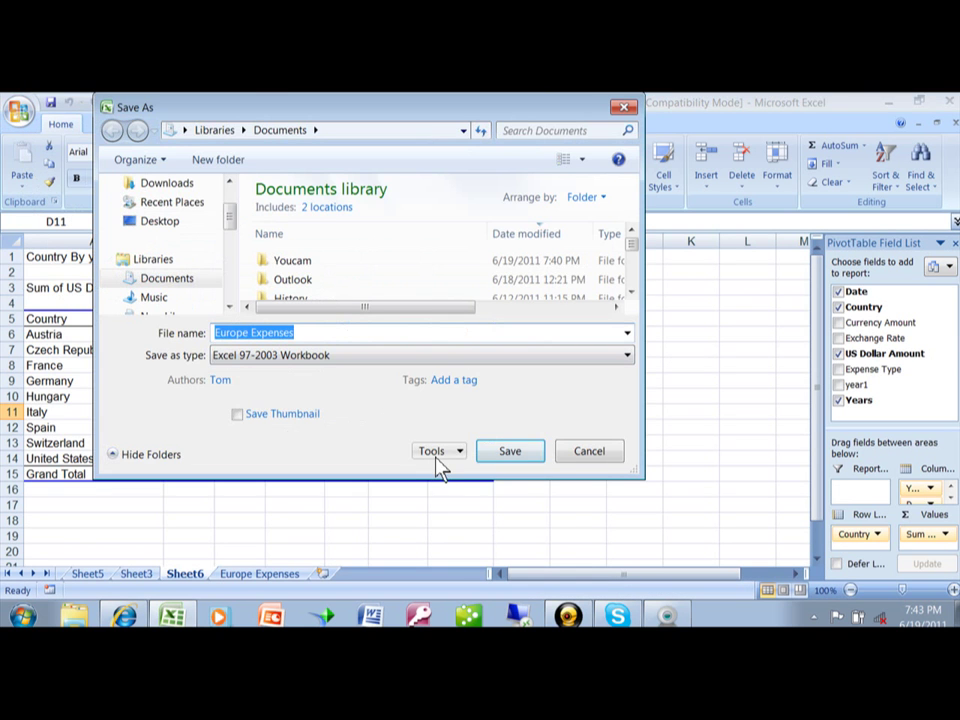
pyautogui.click(437, 452)
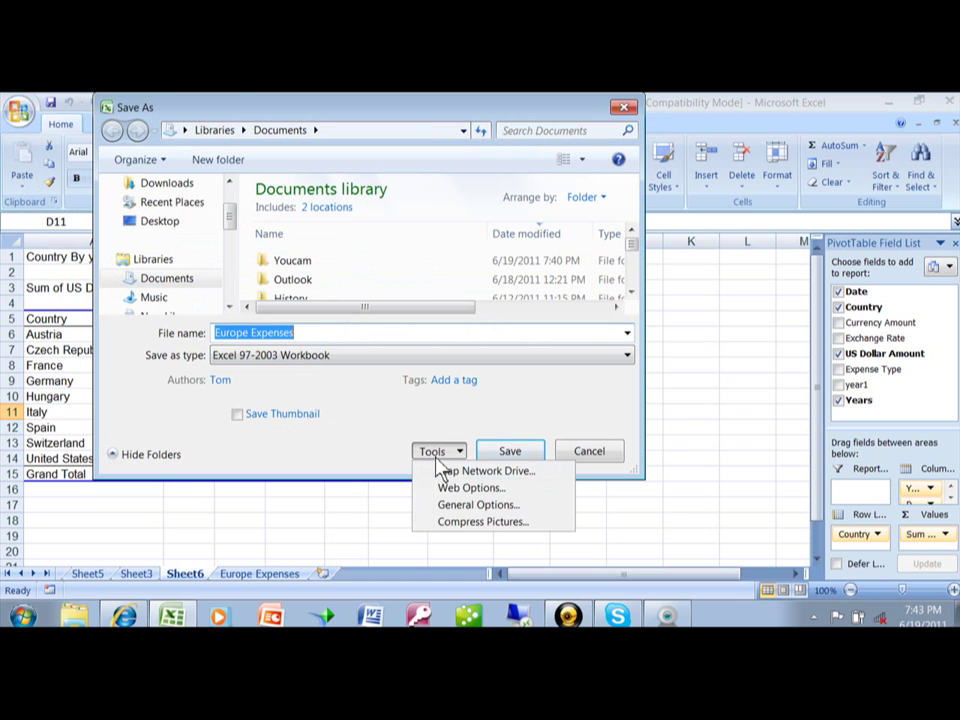
pyautogui.click(460, 508)
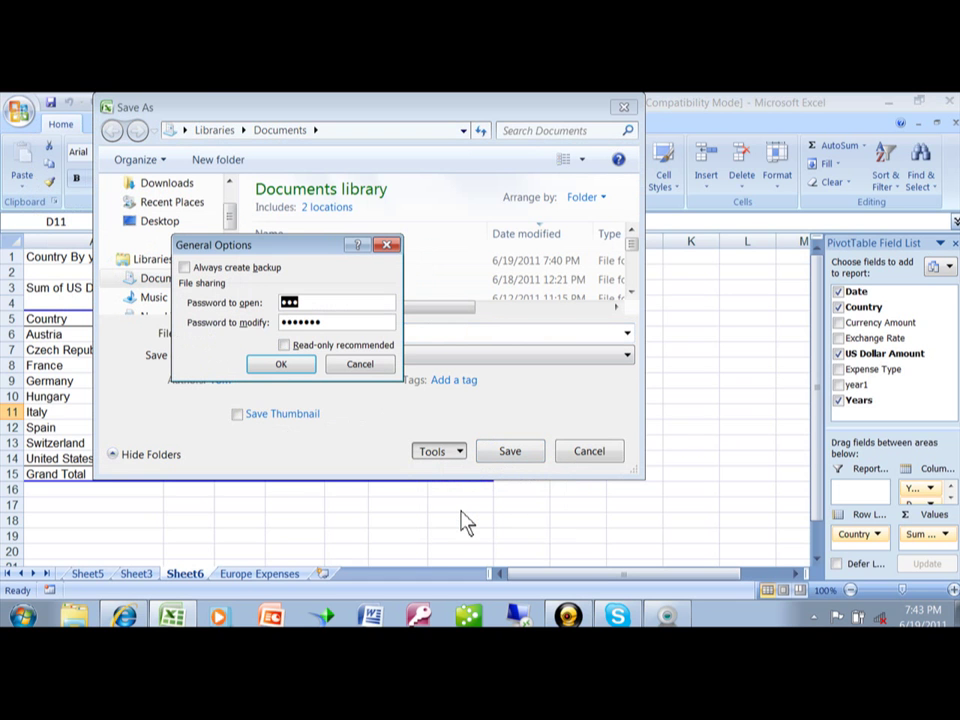
pyautogui.press('BackSpace')
pyautogui.press('Tab')
pyautogui.press('BackSpace')
pyautogui.click(281, 364)
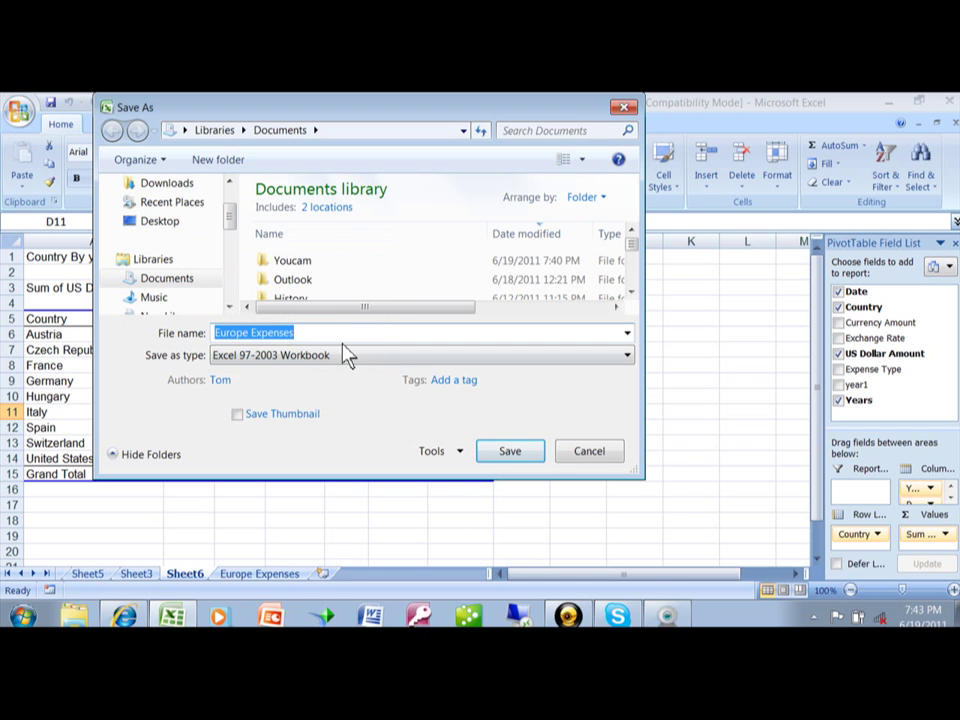
# Step: Save over the existing Europe Expenses.xls without passwords and close the workbook
pyautogui.click(509, 460)
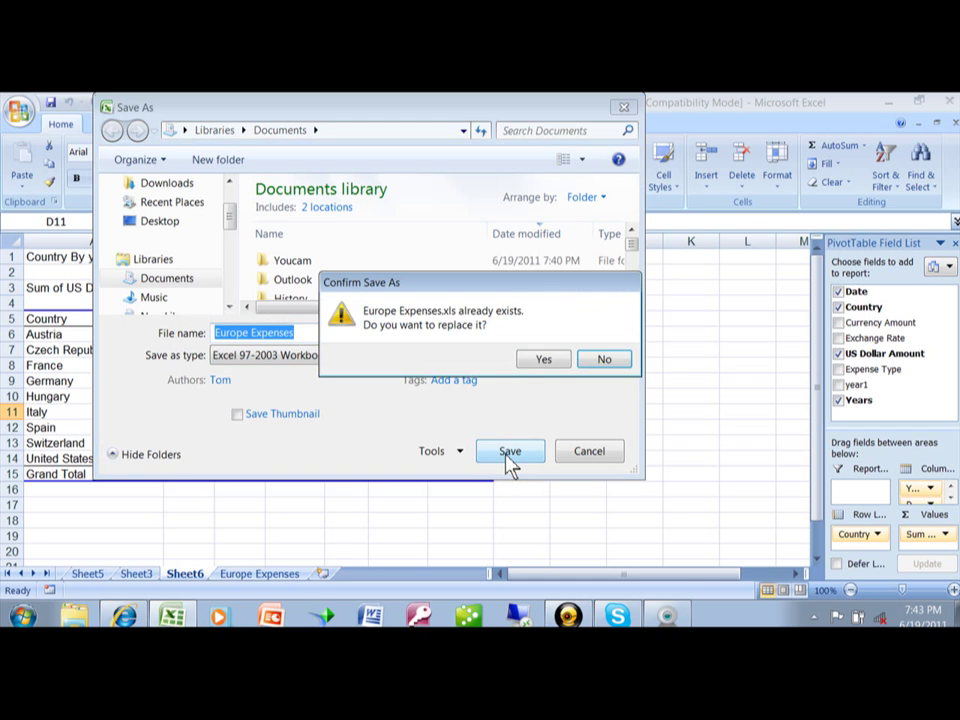
pyautogui.click(565, 362)
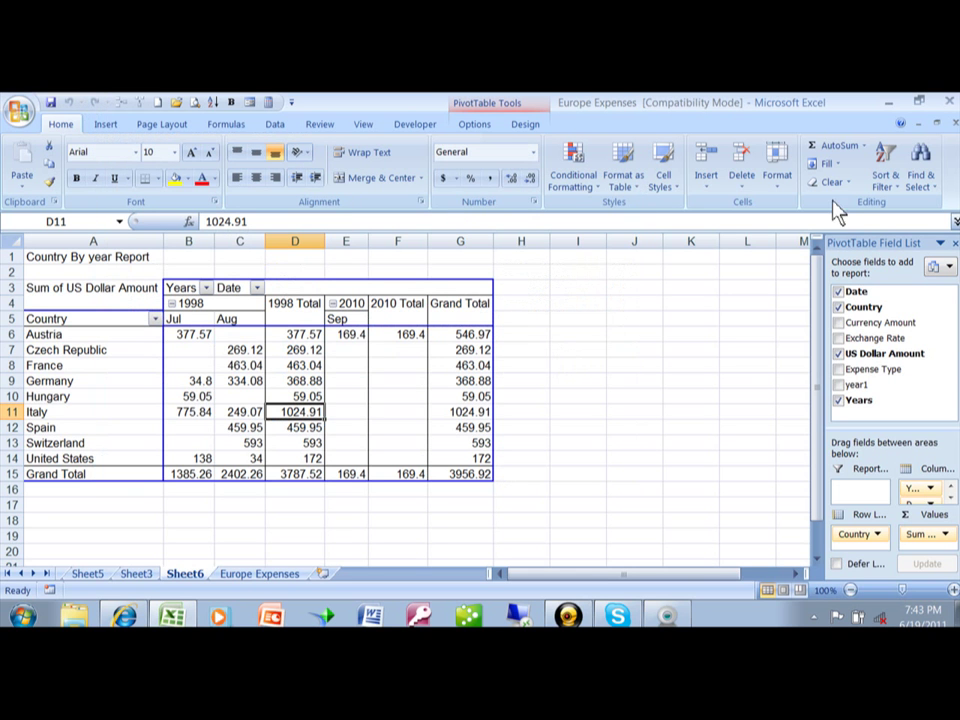
pyautogui.click(952, 123)
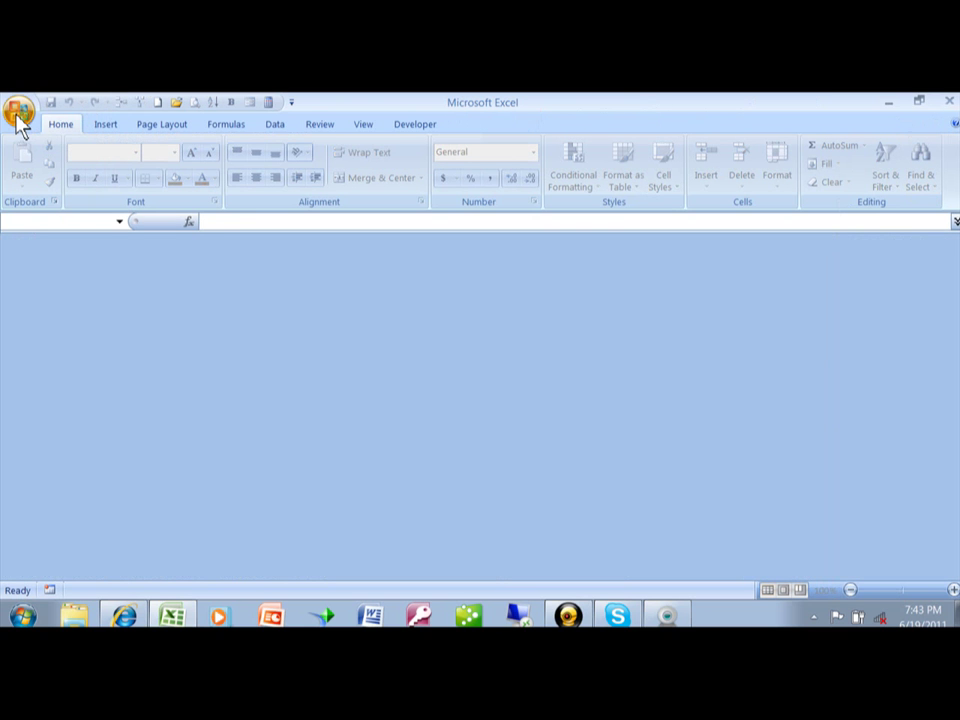